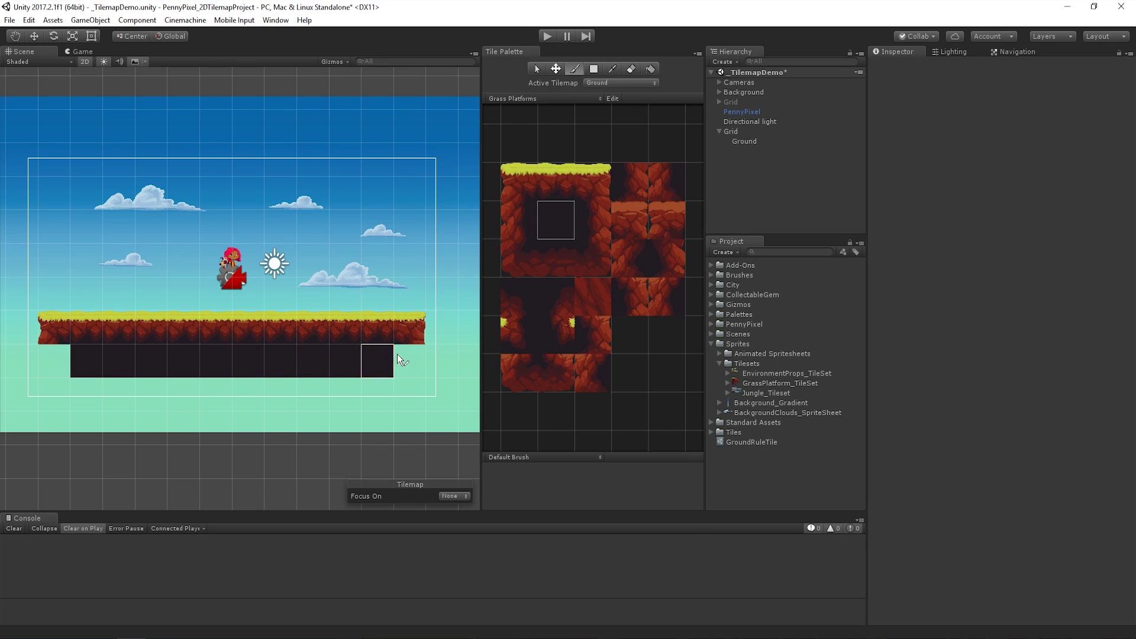
# Paint the right-edge and left-edge ground tiles at the platform's sides.
pyautogui.click(591, 220)
pyautogui.click(419, 356)
pyautogui.press('i')
pyautogui.click(531, 226)
pyautogui.click(122, 391)
# Paint the platform's bottom row: bottom-left corner, bottom edge and bottom-right corner tiles.
pyautogui.click(527, 254)
pyautogui.click(55, 399)
pyautogui.click(541, 269)
pyautogui.moveTo(101, 395); pyautogui.dragTo(411, 394)
pyautogui.click(609, 261)
pyautogui.click(414, 393)
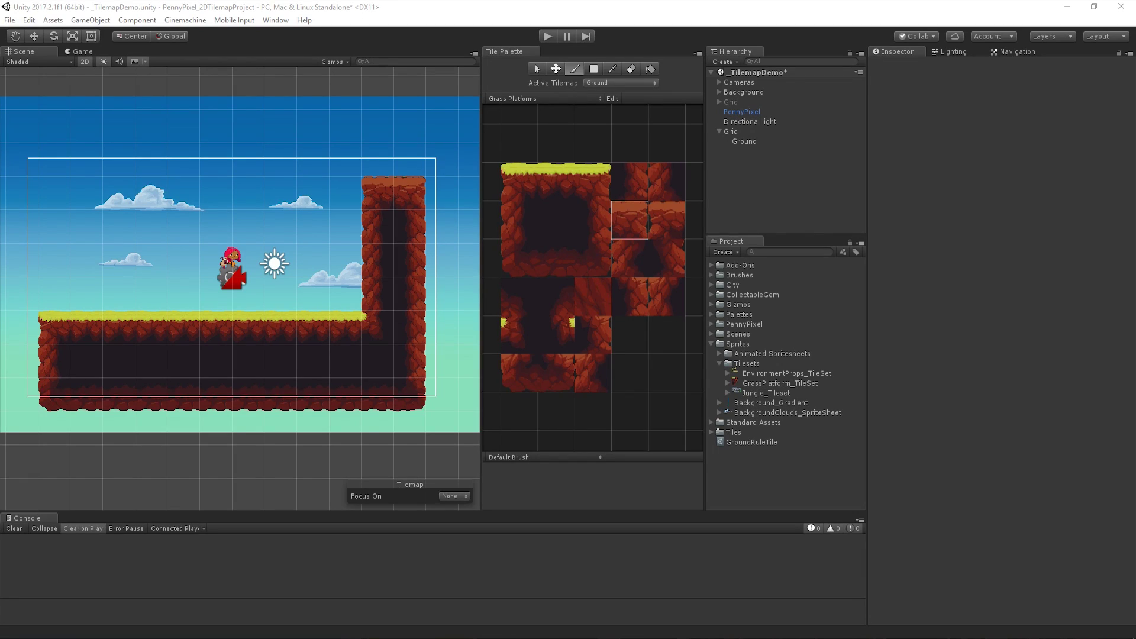
# Create an empty 'Rule Tile' palette and a new Rule Tile asset in the Project.
pyautogui.click(558, 97)
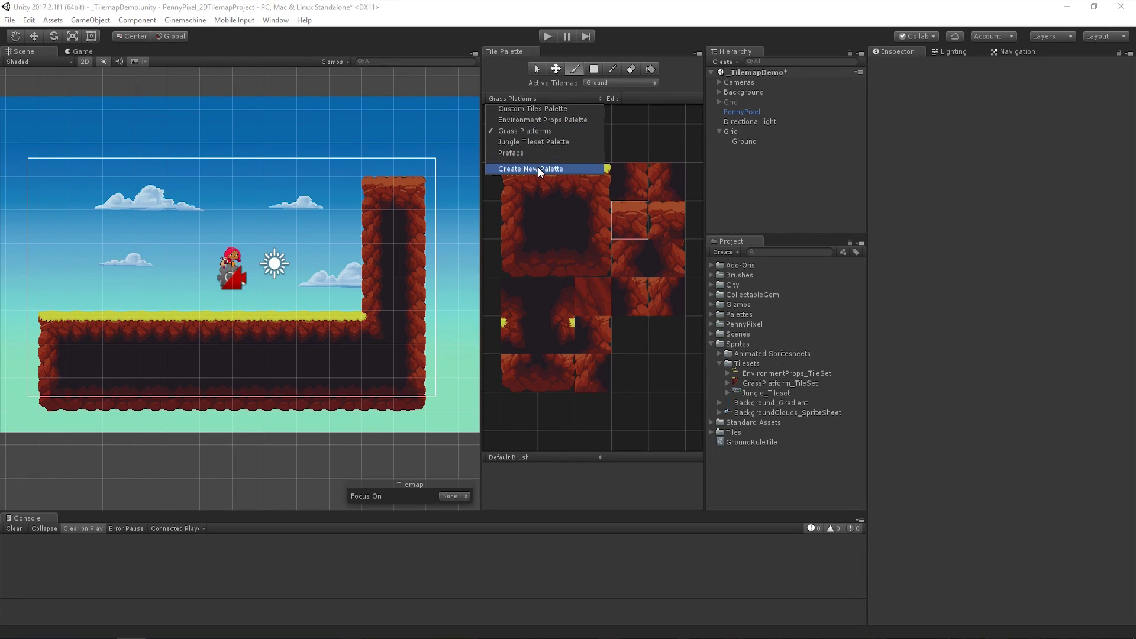
pyautogui.click(538, 168)
pyautogui.click(596, 125)
pyautogui.write('Rule Tile')
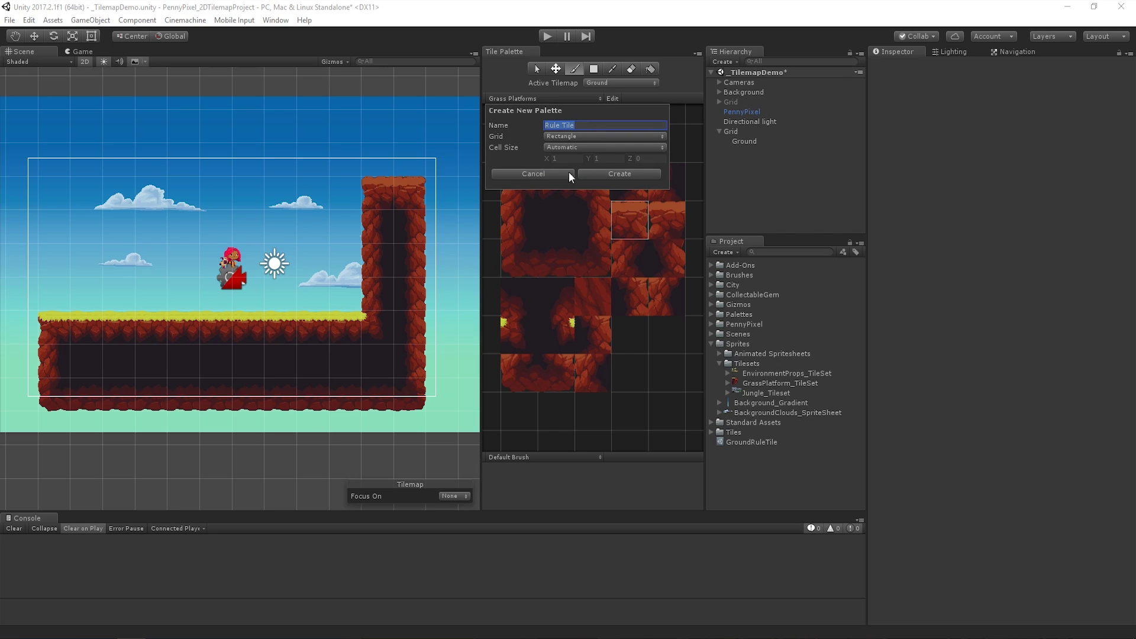
pyautogui.click(591, 173)
pyautogui.click(722, 251)
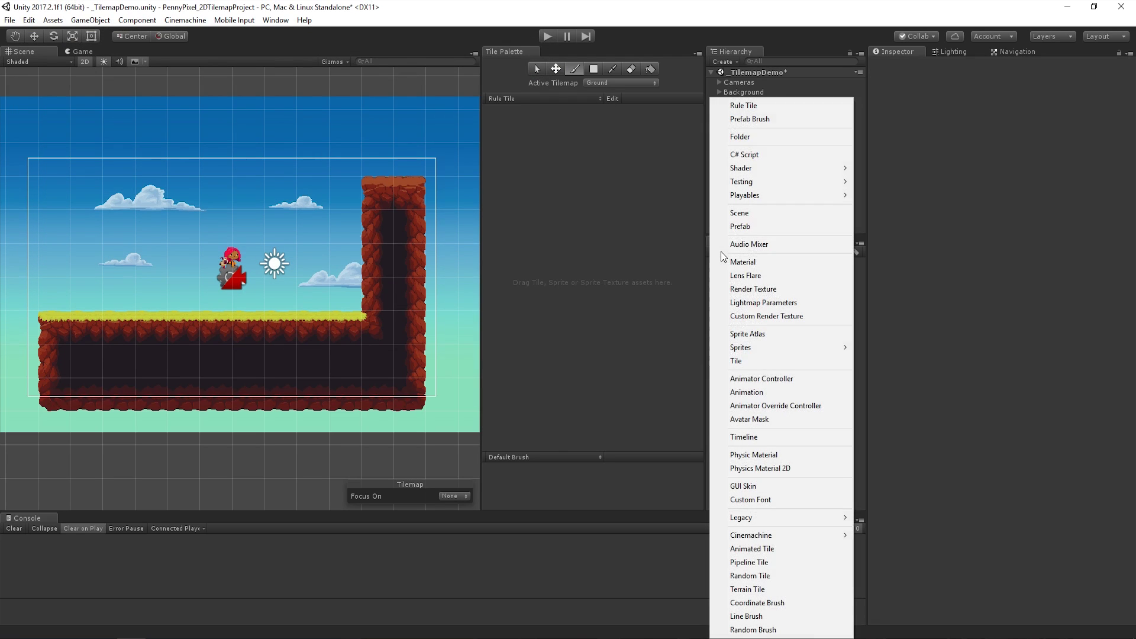
pyautogui.click(762, 107)
# Name the asset 'Ground Rule Tile' and set its default sprite to the grass-topped ground sprite.
pyautogui.write('Ground Rule Tile')
pyautogui.press('Return')
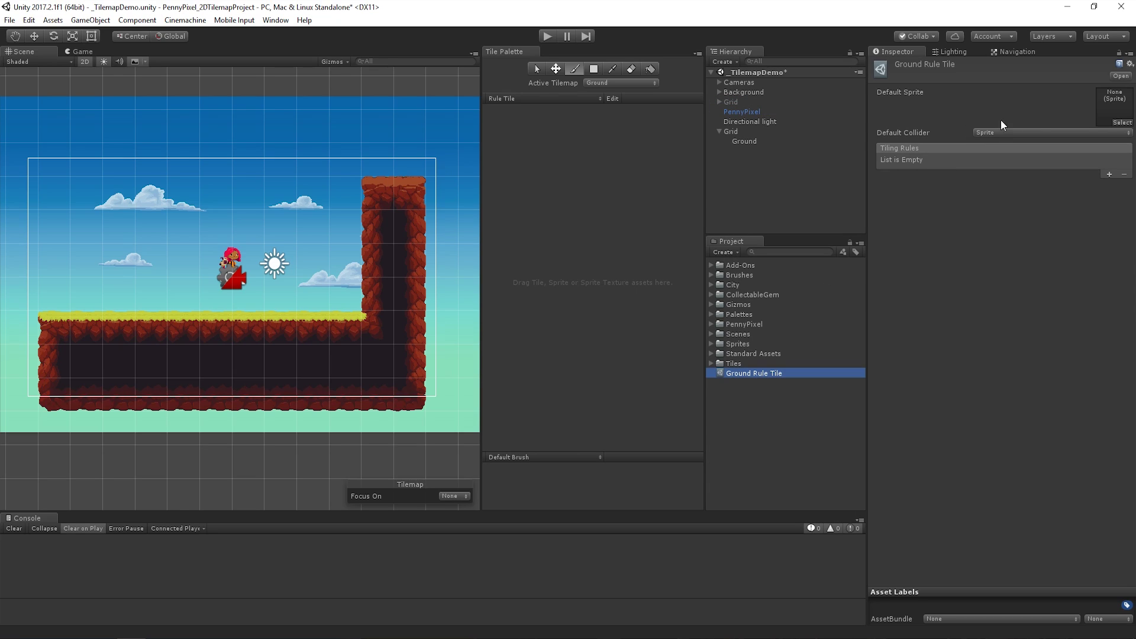
pyautogui.click(1120, 121)
pyautogui.click(625, 325)
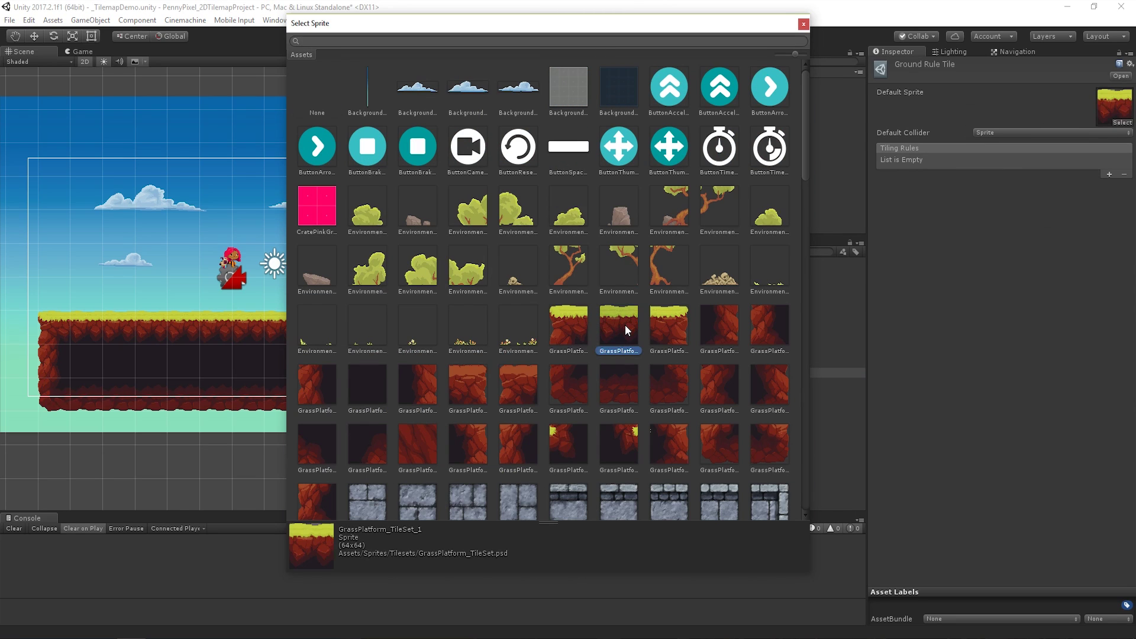
pyautogui.doubleClick(625, 325)
# Add four tiling rules and assign a ground sprite to rule 4.
pyautogui.click(1105, 171)
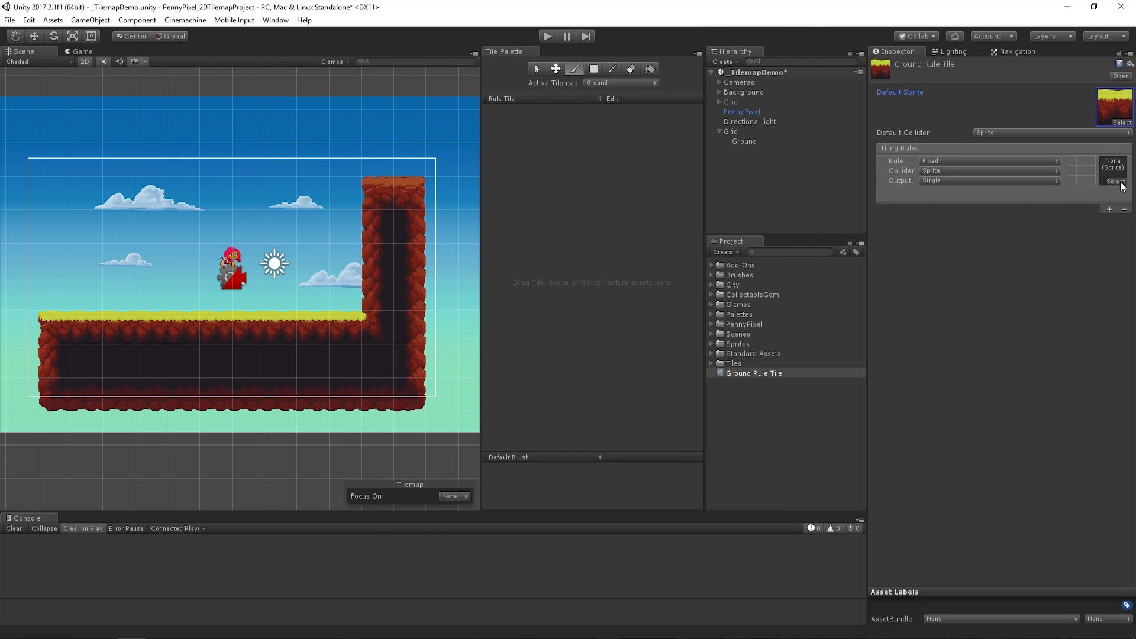
pyautogui.click(1109, 209)
pyautogui.click(1109, 257)
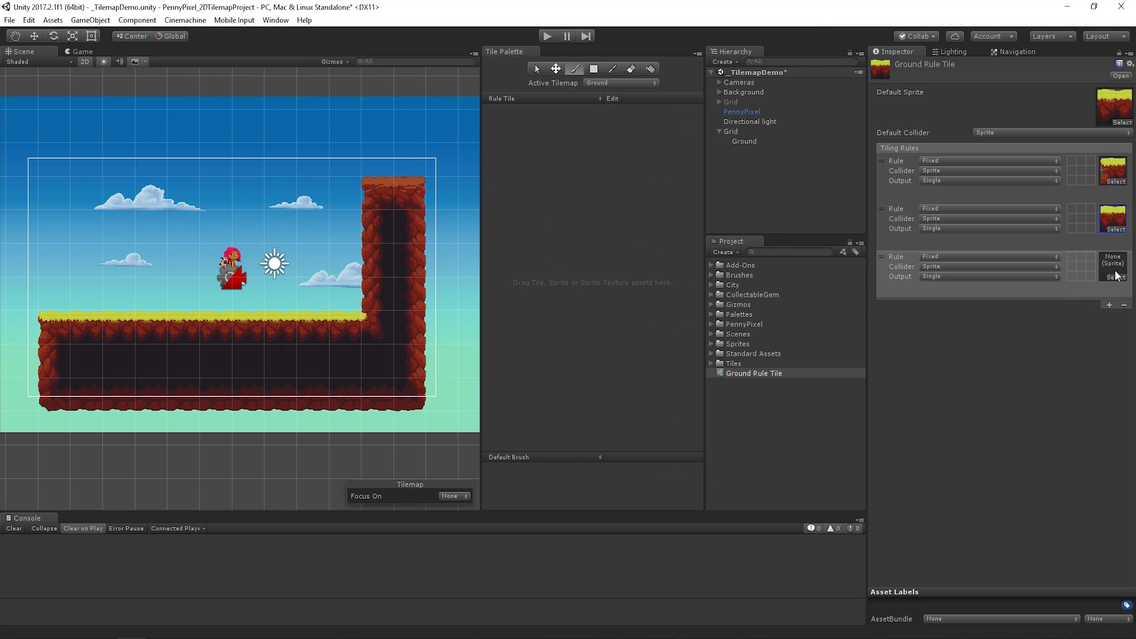
pyautogui.click(1109, 305)
pyautogui.click(1116, 325)
pyautogui.doubleClick(588, 383)
pyautogui.click(1109, 352)
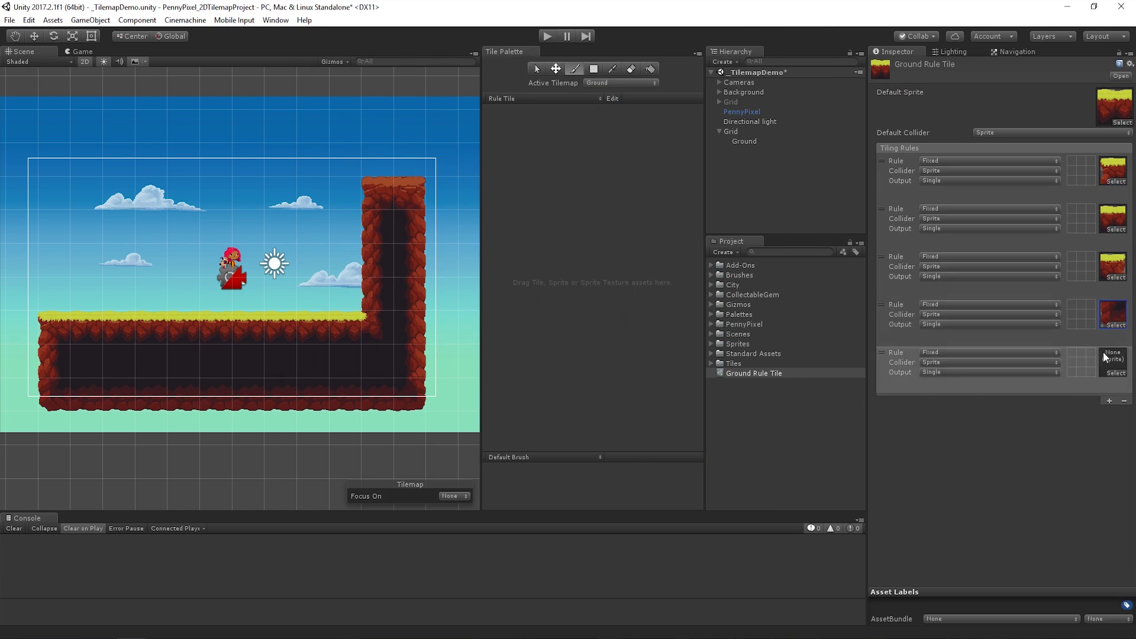
# Add tiling rules 5 through 8, giving each its own ground sprite.
pyautogui.click(1116, 373)
pyautogui.doubleClick(619, 388)
pyautogui.click(1110, 401)
pyautogui.click(1116, 421)
pyautogui.doubleClick(656, 395)
pyautogui.click(1109, 449)
pyautogui.click(1115, 468)
pyautogui.doubleClick(320, 390)
pyautogui.click(1109, 497)
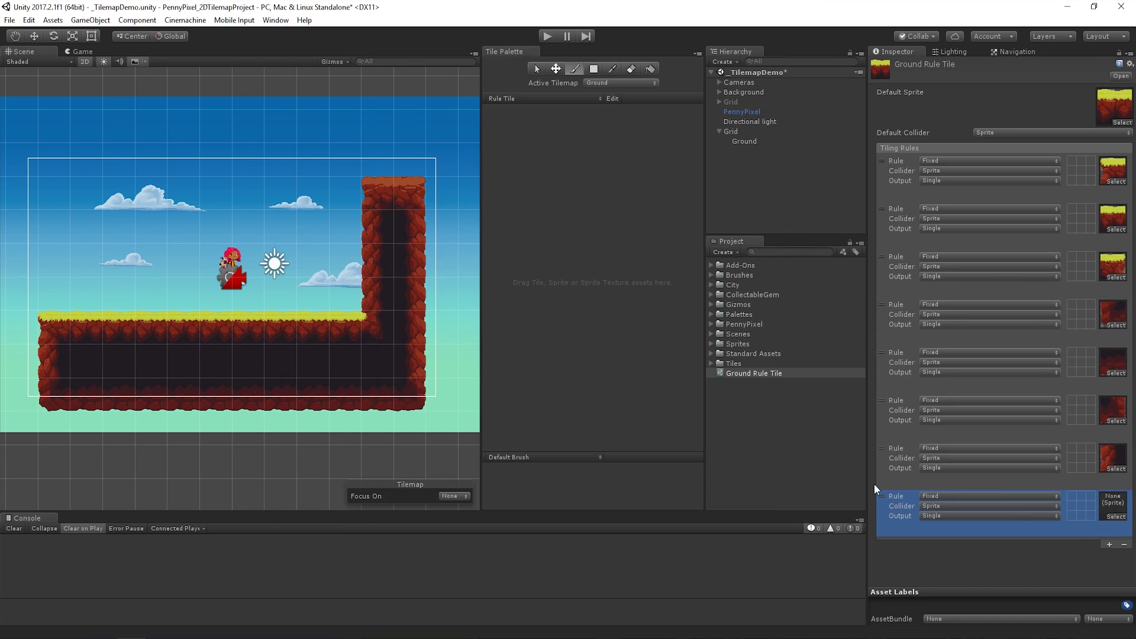
pyautogui.click(1115, 511)
pyautogui.doubleClick(421, 389)
# Add tiling rules 9 through 12, assigning each a grass or rock sprite.
pyautogui.click(1109, 544)
pyautogui.click(1107, 564)
pyautogui.doubleClick(367, 391)
pyautogui.click(1098, 573)
pyautogui.click(1107, 544)
pyautogui.doubleClick(650, 504)
pyautogui.click(1101, 574)
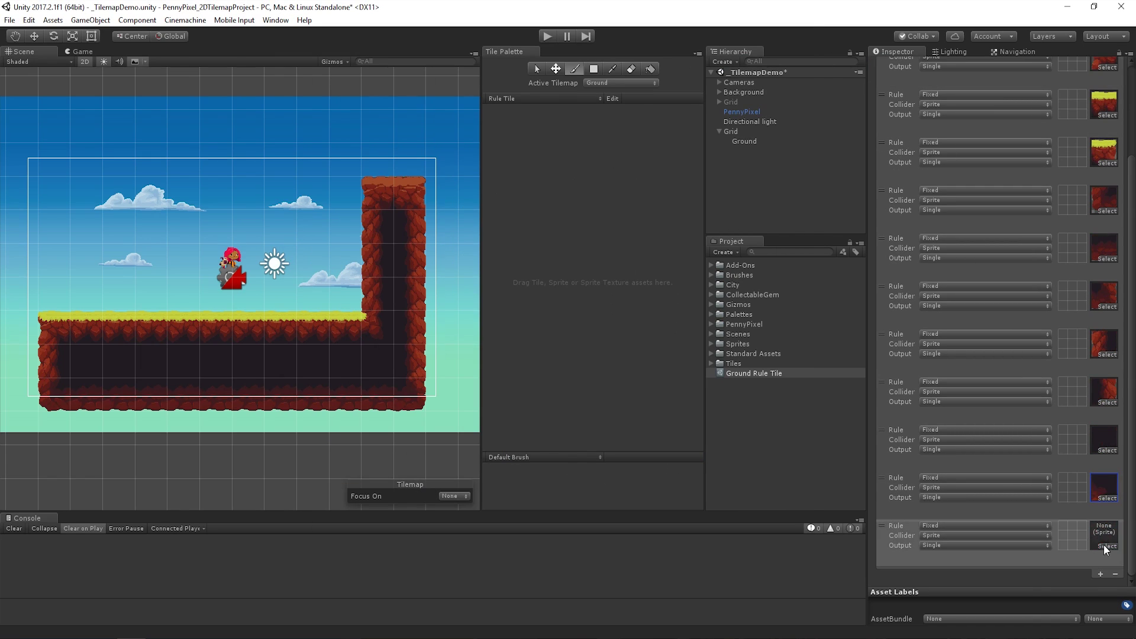
pyautogui.click(1106, 544)
pyautogui.doubleClick(699, 508)
pyautogui.click(1100, 574)
pyautogui.click(1107, 544)
pyautogui.doubleClick(317, 207)
pyautogui.scroll(6, 1070, 162)
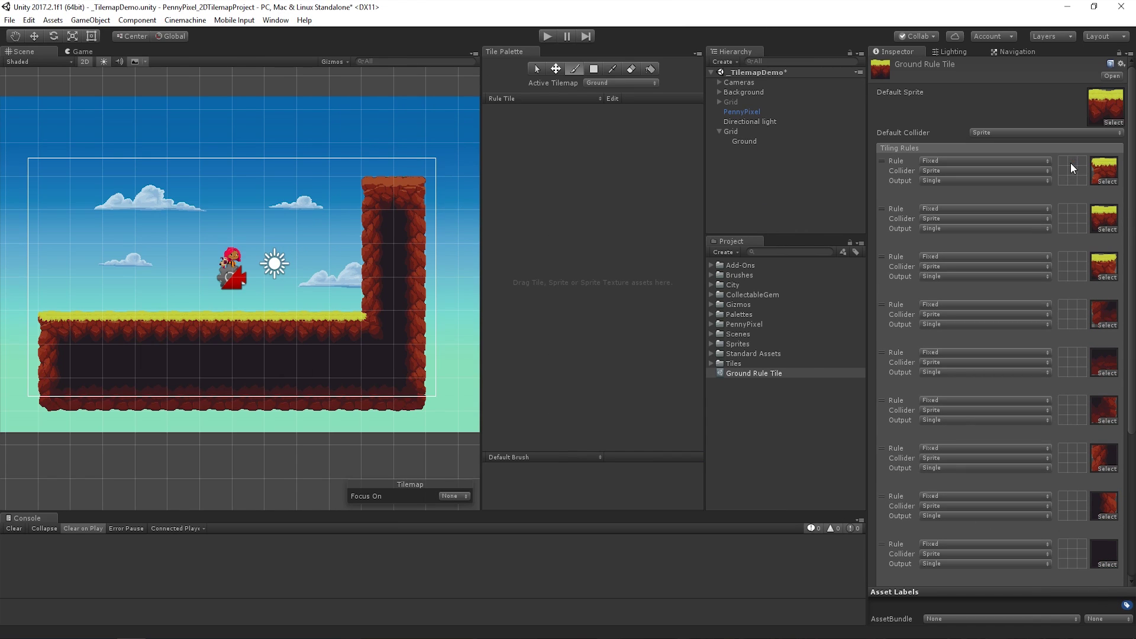
# Erase all the hand-painted ground tiles, including the right column and grass row.
pyautogui.click(633, 69)
pyautogui.moveTo(401, 251)
pyautogui.mouseDown()
pyautogui.moveTo(397, 407)
pyautogui.moveTo(59, 390)
pyautogui.mouseUp()
pyautogui.moveTo(55, 330); pyautogui.dragTo(284, 325)
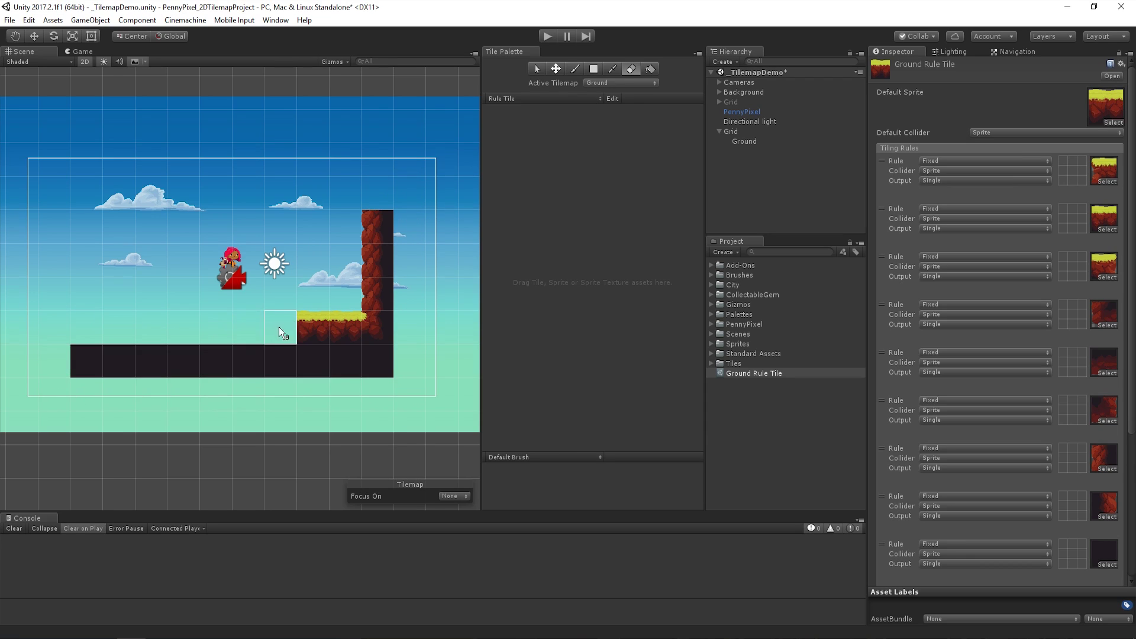
pyautogui.moveTo(353, 311)
pyautogui.mouseDown()
pyautogui.moveTo(383, 226)
pyautogui.moveTo(377, 359)
pyautogui.moveTo(113, 365)
pyautogui.mouseUp()
# Add Ground Rule Tile to the Rule Tile palette and paint a row of it.
pyautogui.moveTo(753, 379); pyautogui.dragTo(571, 252)
pyautogui.click(589, 267)
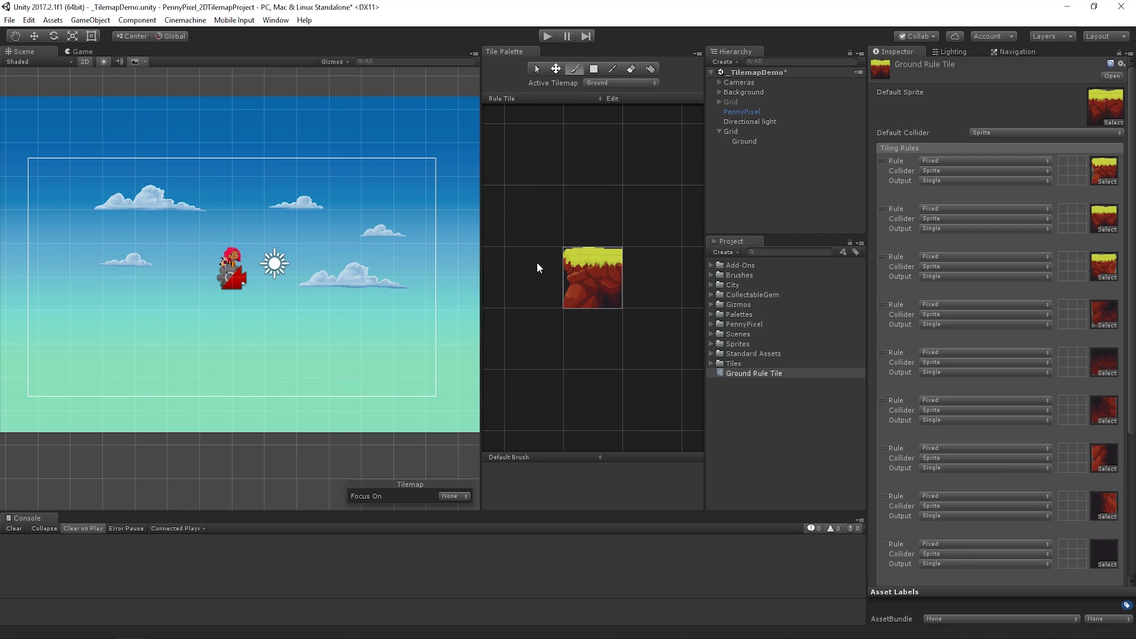
pyautogui.moveTo(55, 303)
pyautogui.mouseDown()
pyautogui.moveTo(405, 290)
pyautogui.moveTo(404, 326)
pyautogui.moveTo(82, 323)
pyautogui.moveTo(80, 369)
pyautogui.moveTo(80, 330)
pyautogui.moveTo(64, 330)
pyautogui.moveTo(55, 363)
pyautogui.moveTo(173, 366)
pyautogui.moveTo(172, 389)
pyautogui.moveTo(64, 390)
pyautogui.moveTo(82, 307)
pyautogui.moveTo(119, 270)
pyautogui.moveTo(131, 197)
pyautogui.moveTo(148, 189)
pyautogui.moveTo(163, 197)
pyautogui.moveTo(156, 268)
pyautogui.moveTo(314, 337)
pyautogui.moveTo(352, 326)
pyautogui.moveTo(392, 399)
pyautogui.moveTo(342, 395)
pyautogui.moveTo(341, 373)
pyautogui.moveTo(384, 365)
pyautogui.moveTo(408, 270)
pyautogui.moveTo(375, 267)
pyautogui.mouseUp()
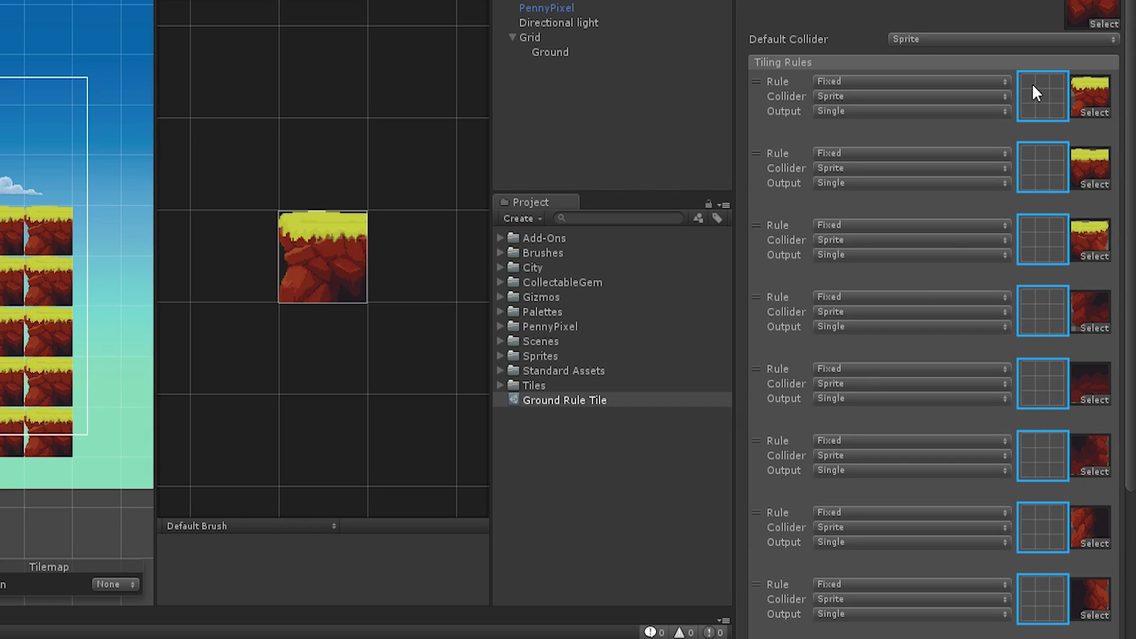
# Set neighbour conditions on rules 1–4, marking required and forbidden tiles above, left, right and below.
pyautogui.doubleClick(1042, 81)
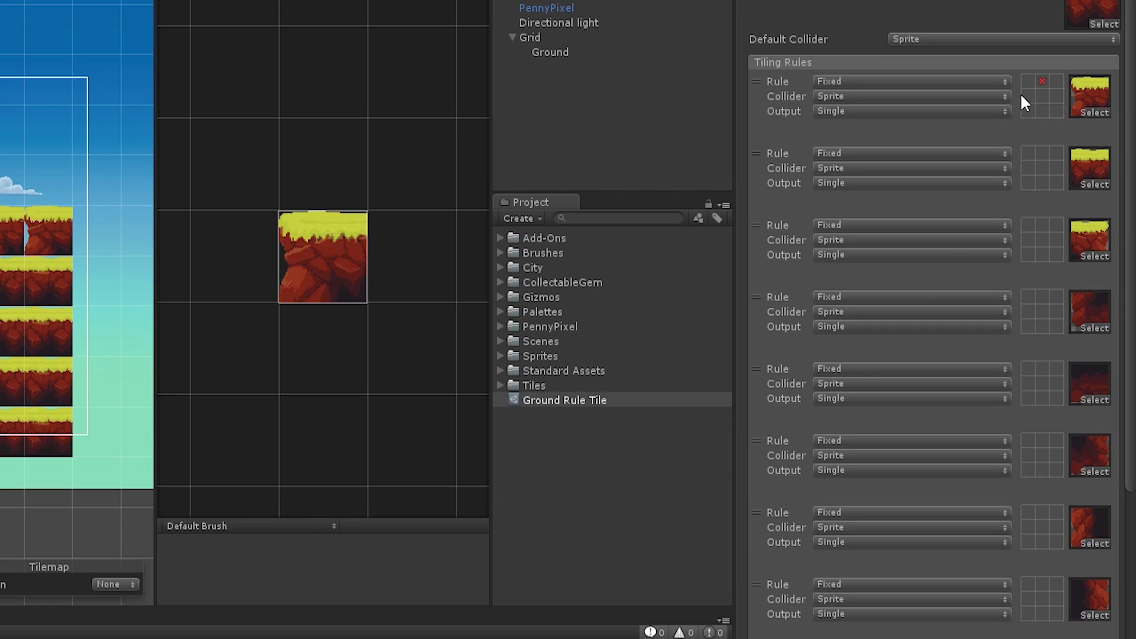
pyautogui.doubleClick(1028, 96)
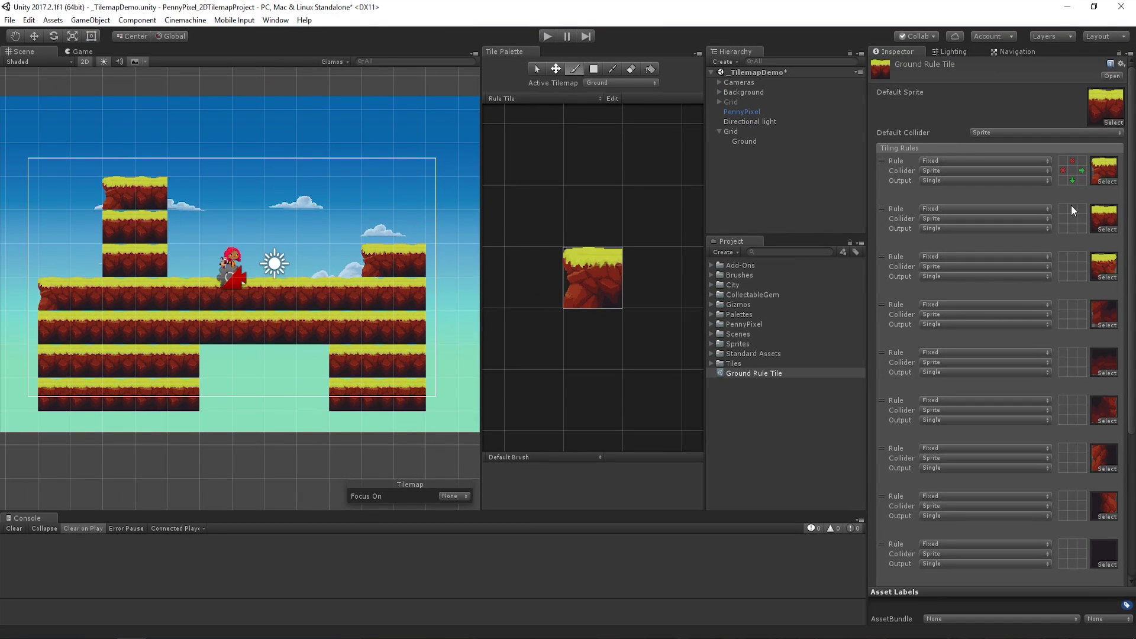
pyautogui.doubleClick(1041, 152)
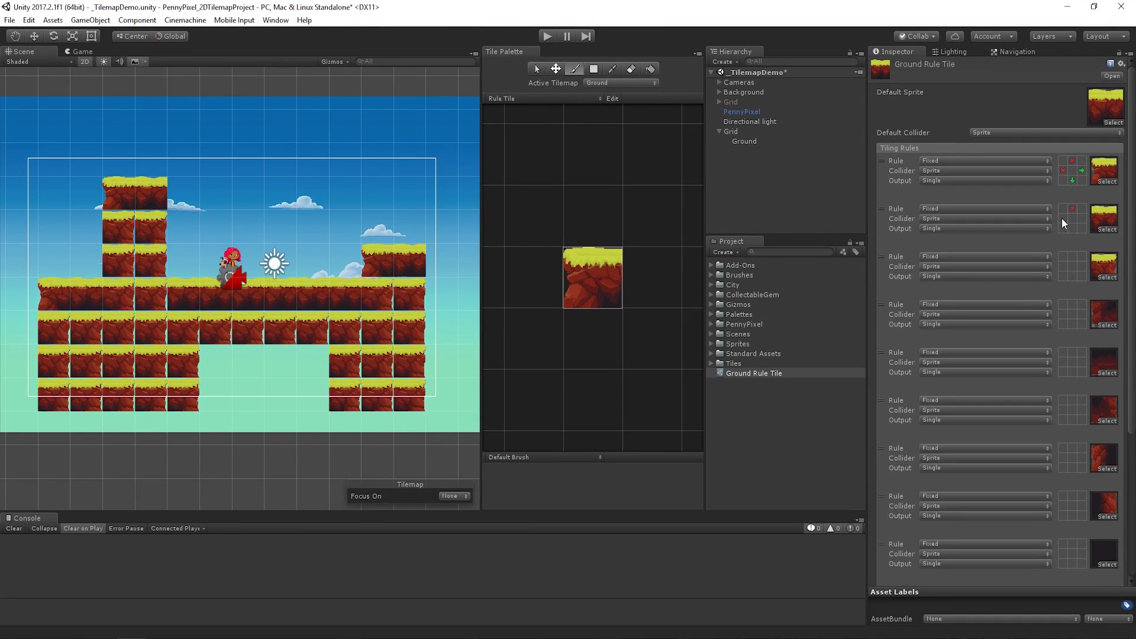
pyautogui.click(1028, 168)
pyautogui.click(1056, 168)
pyautogui.doubleClick(1071, 257)
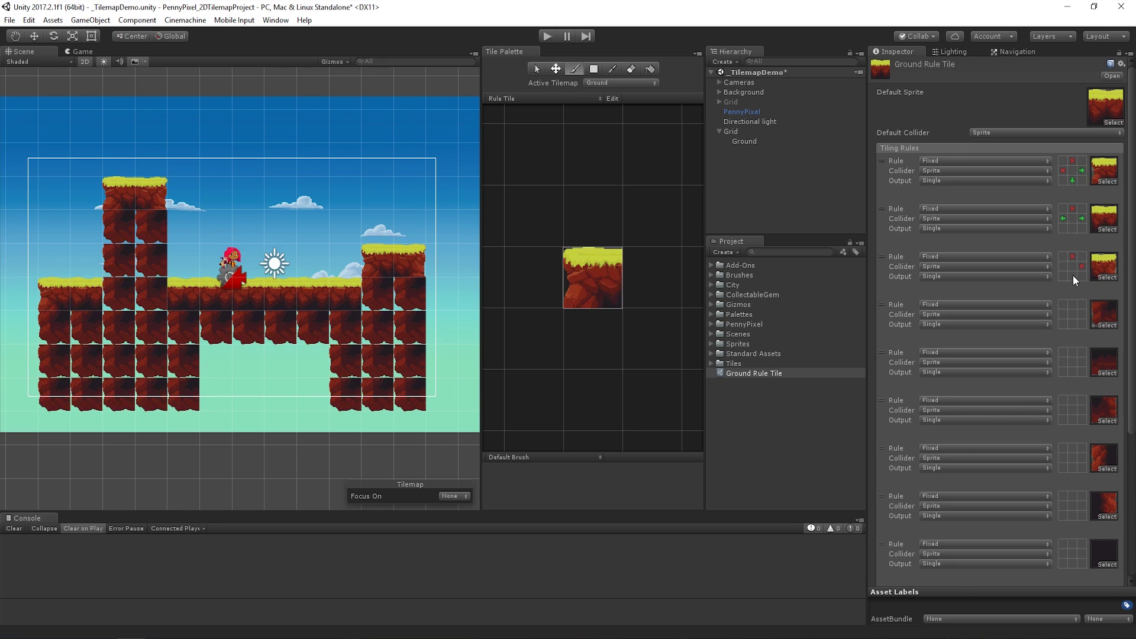
pyautogui.doubleClick(1072, 324)
pyautogui.doubleClick(1063, 314)
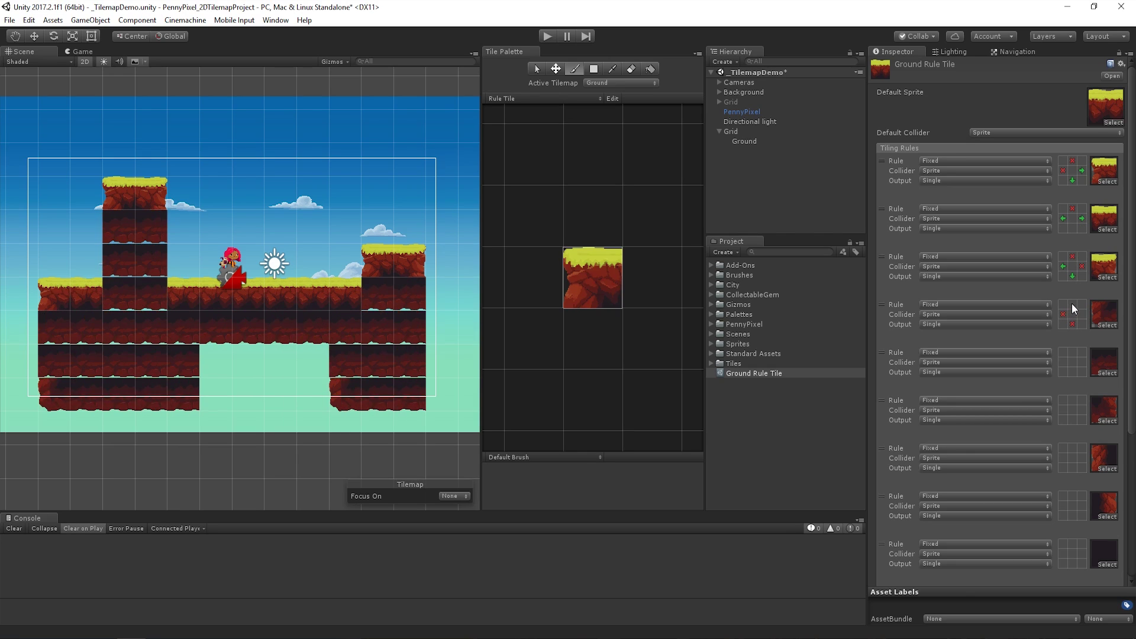
pyautogui.click(1071, 304)
pyautogui.click(1080, 314)
# Set neighbour conditions on rules 5–8 for the bottom, side and lower edge cases.
pyautogui.doubleClick(1071, 373)
pyautogui.click(1081, 363)
pyautogui.click(1063, 362)
pyautogui.doubleClick(1071, 420)
pyautogui.doubleClick(1081, 410)
pyautogui.click(1063, 410)
pyautogui.doubleClick(1063, 457)
pyautogui.click(1072, 448)
pyautogui.doubleClick(1080, 505)
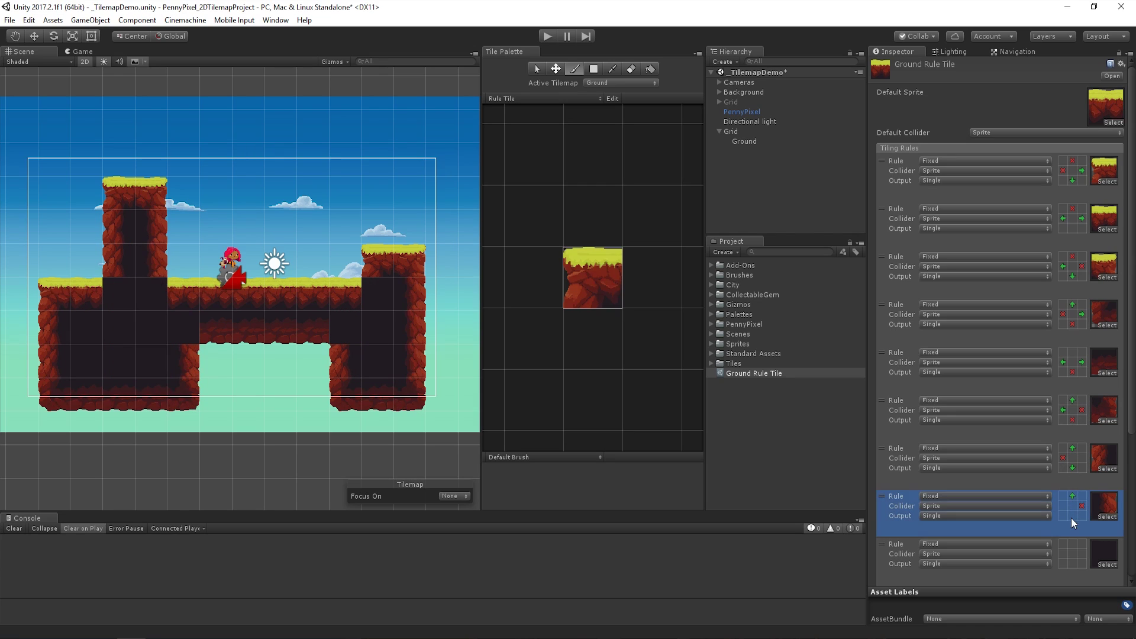
pyautogui.click(1072, 516)
pyautogui.scroll(-5, 1071, 359)
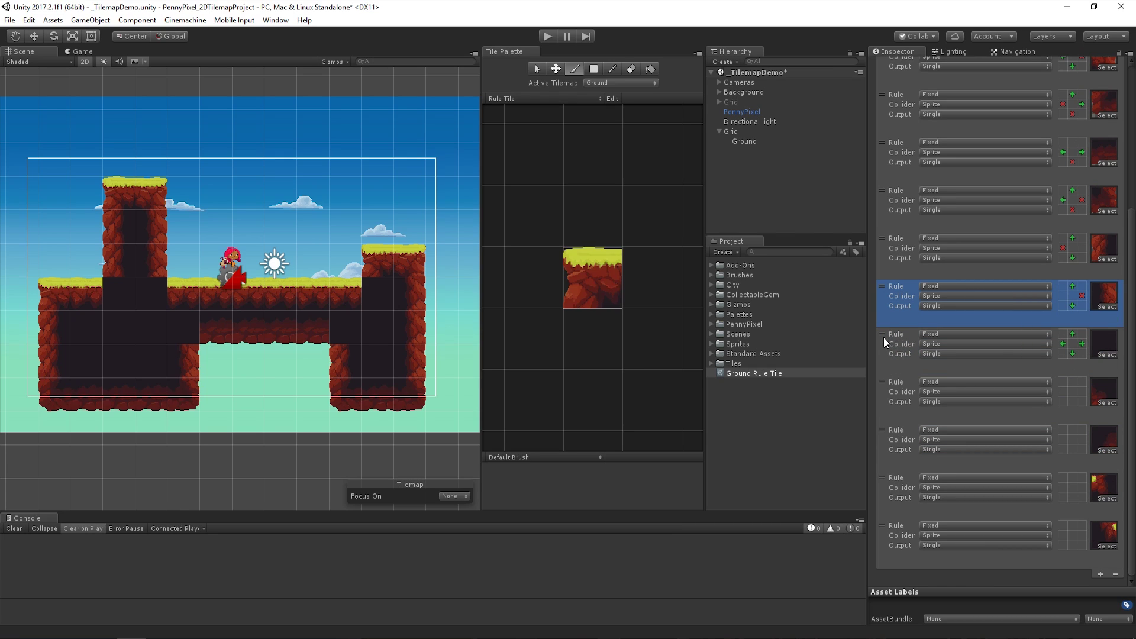
# Move the fully surrounded rule to the end and set corner conditions on rules 7–10.
pyautogui.moveTo(882, 337); pyautogui.dragTo(885, 525)
pyautogui.click(1062, 353)
pyautogui.click(1062, 354)
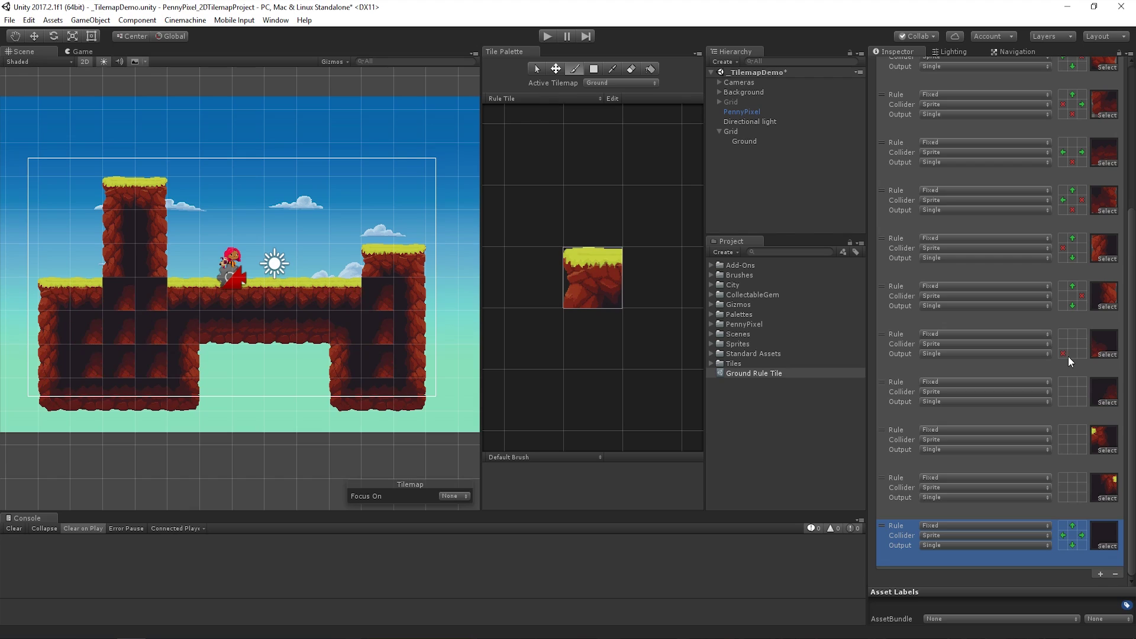
pyautogui.click(1081, 402)
pyautogui.click(1082, 402)
pyautogui.click(1082, 391)
pyautogui.click(1063, 430)
pyautogui.click(1063, 429)
pyautogui.click(1081, 478)
pyautogui.click(1080, 477)
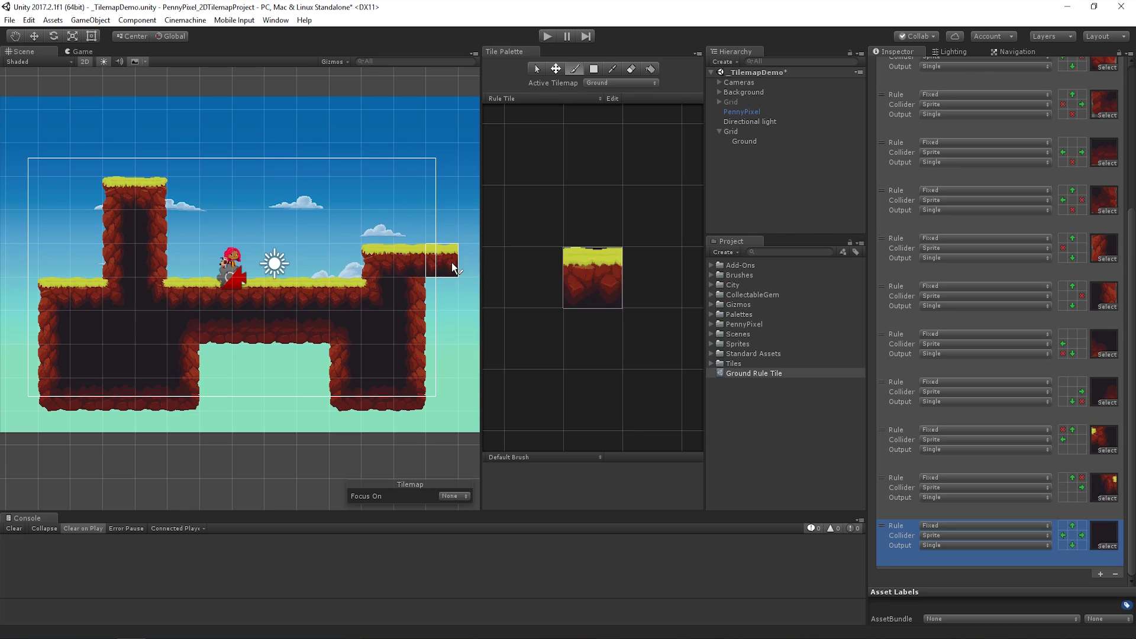
# Add ground right of and below the platform, free the left pillar, and paint a floating block.
pyautogui.moveTo(439, 378)
pyautogui.mouseDown()
pyautogui.moveTo(436, 405)
pyautogui.moveTo(415, 229)
pyautogui.moveTo(475, 227)
pyautogui.moveTo(461, 396)
pyautogui.mouseUp()
pyautogui.moveTo(129, 416)
pyautogui.mouseDown()
pyautogui.moveTo(83, 423)
pyautogui.moveTo(136, 426)
pyautogui.mouseUp()
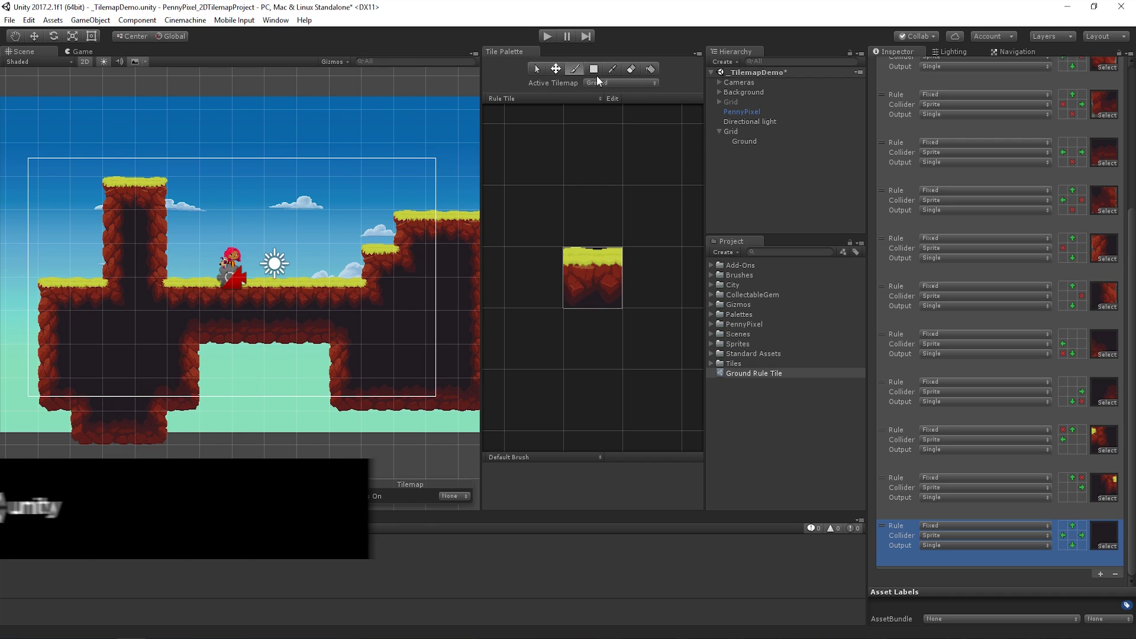
pyautogui.click(628, 71)
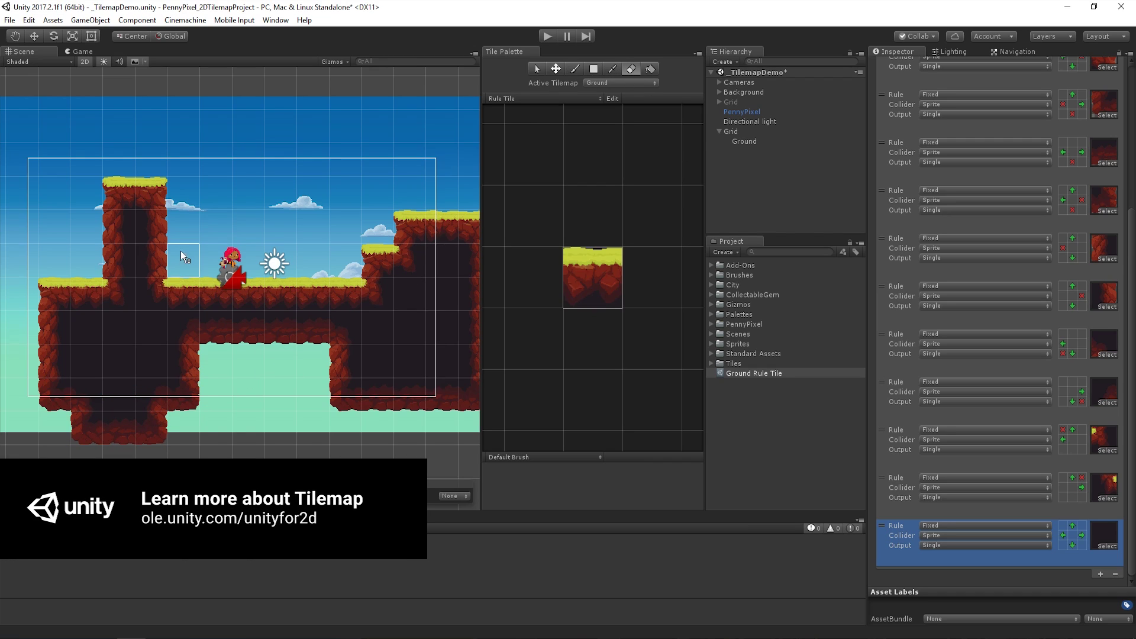
pyautogui.moveTo(179, 253); pyautogui.dragTo(119, 262)
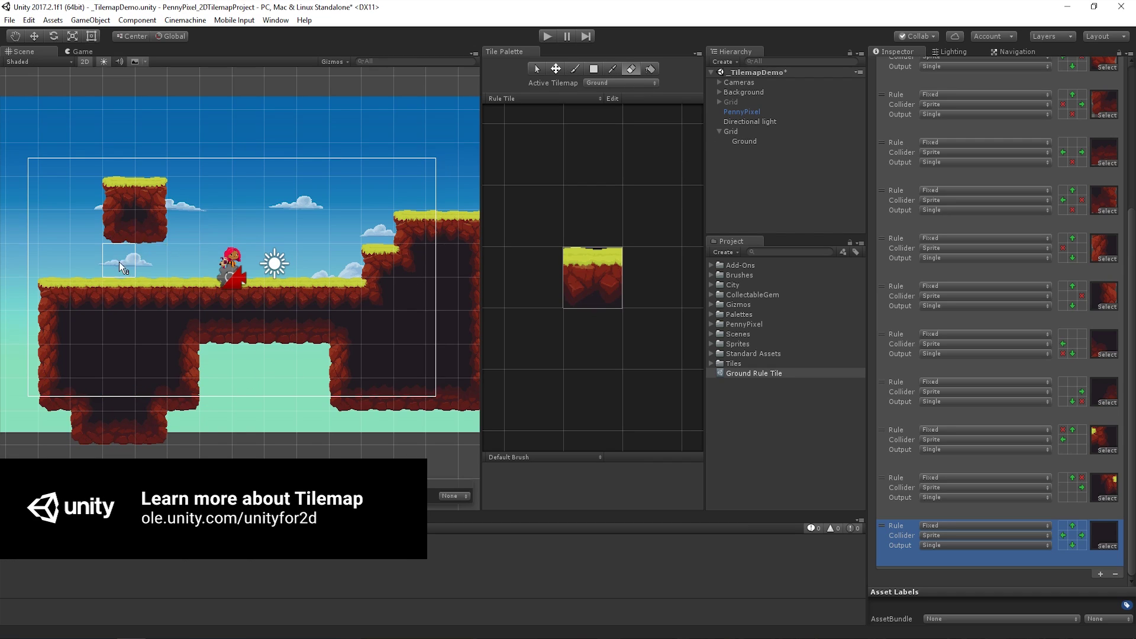
pyautogui.click(575, 70)
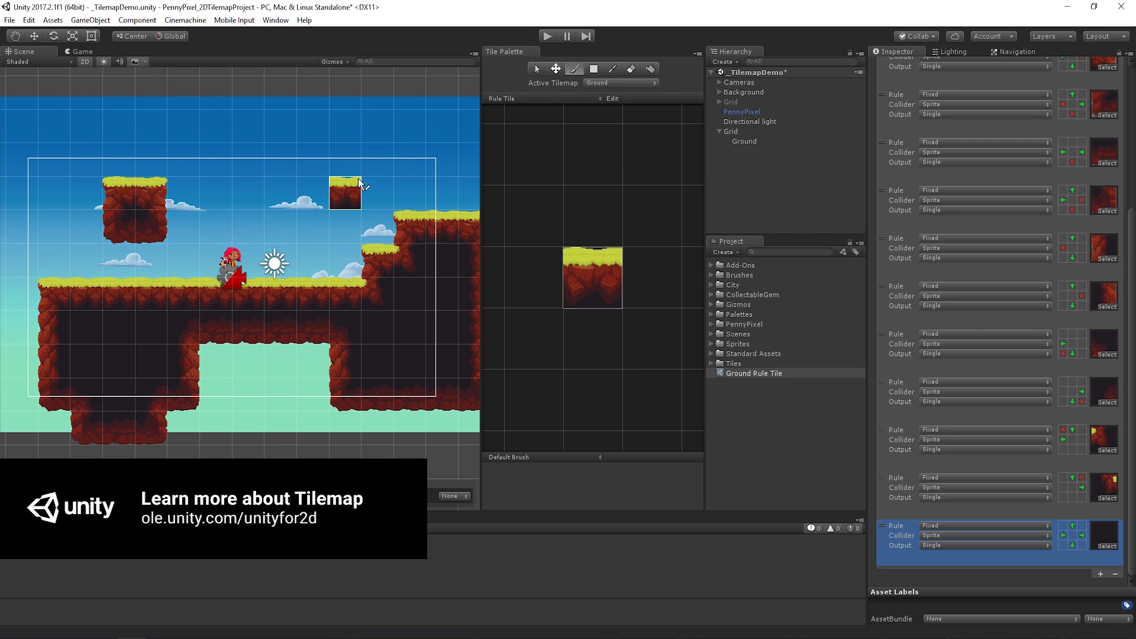
pyautogui.moveTo(360, 157)
pyautogui.mouseDown()
pyautogui.moveTo(270, 131)
pyautogui.moveTo(346, 131)
pyautogui.moveTo(341, 200)
pyautogui.mouseUp()
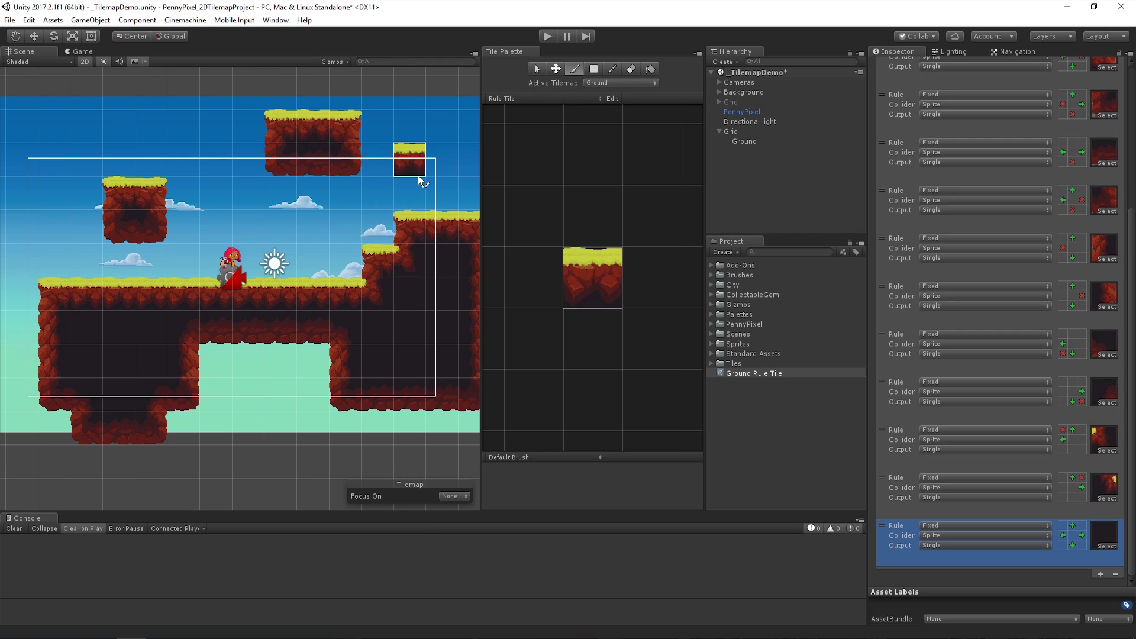